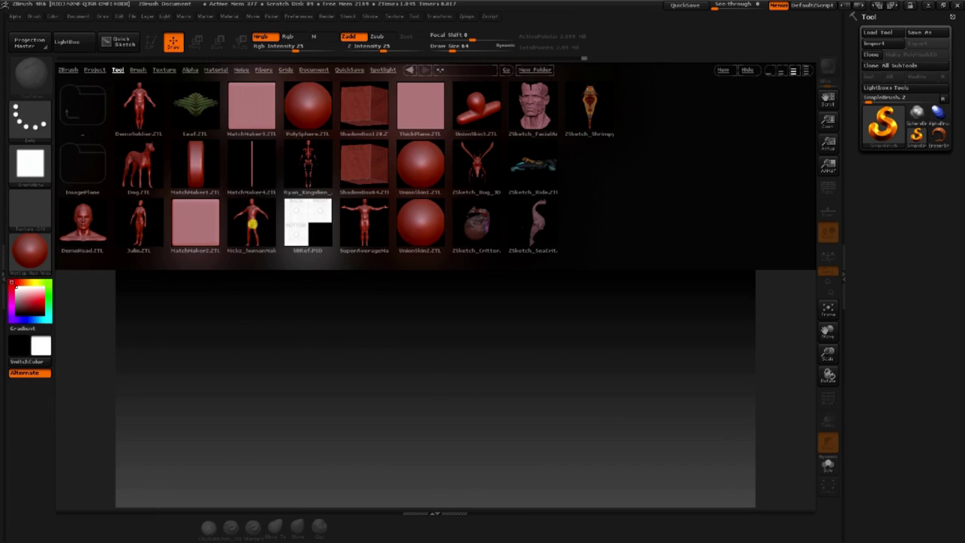
Step: Load the Nickz_humanMaleAverage tool, place it on the canvas and enable Edit mode
double_click(248, 222)
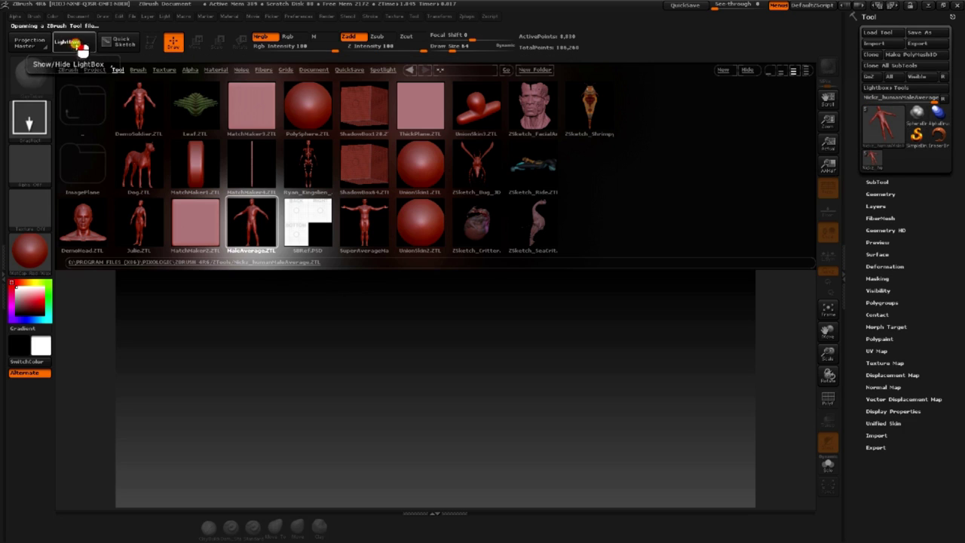
click(73, 45)
mouse_move(429, 243)
mouse_down()
mouse_move(417, 381)
mouse_move(434, 458)
mouse_up()
click(151, 43)
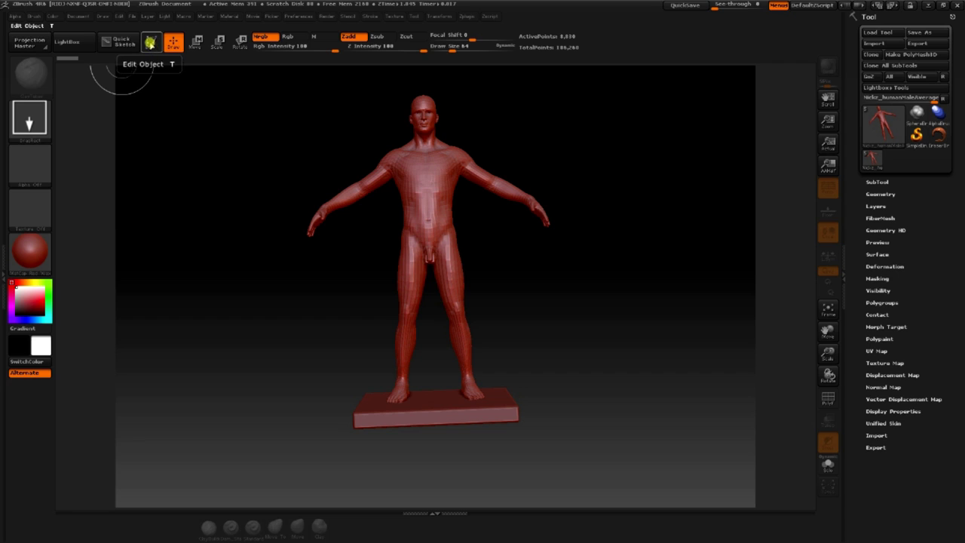
click(151, 43)
Step: Expand the SubTool list of the male figure and look the model over from an angle
drag(213, 187, 317, 268)
click(874, 182)
drag(853, 173, 853, 137)
drag(216, 215, 386, 167)
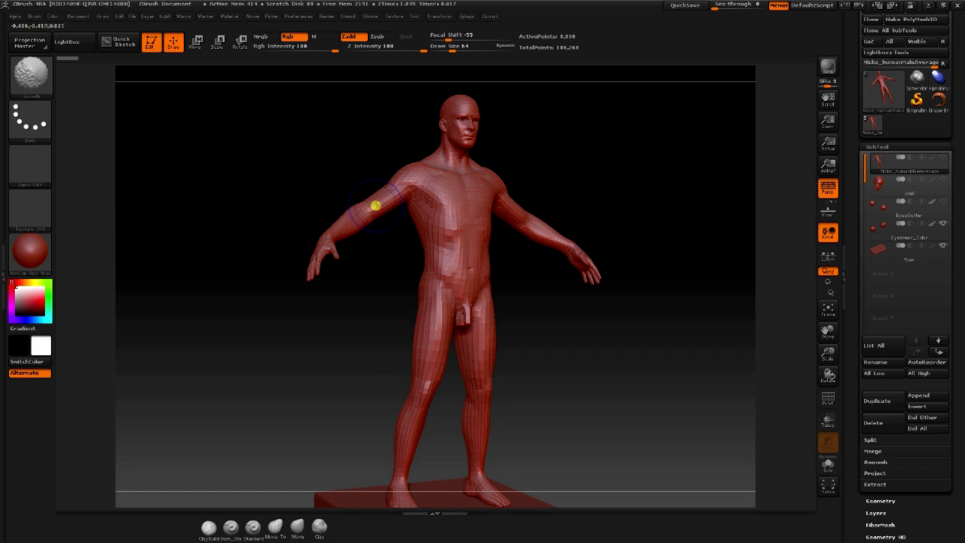
Step: Display the PolyFrame on the figure and examine the topology and polygroups of its head and upper body
click(828, 398)
drag(285, 154, 465, 201)
drag(419, 269, 303, 178)
alt+drag(233, 142, 486, 237)
drag(311, 229, 413, 307)
shift+drag(334, 236, 373, 252)
key(space)
drag(420, 280, 414, 279)
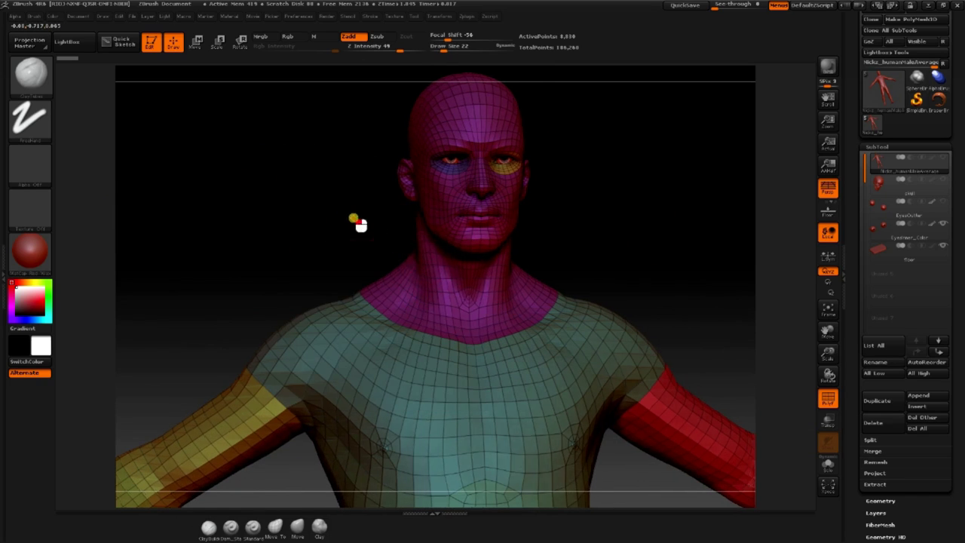
drag(358, 220, 457, 220)
drag(354, 217, 494, 202)
drag(351, 192, 375, 194)
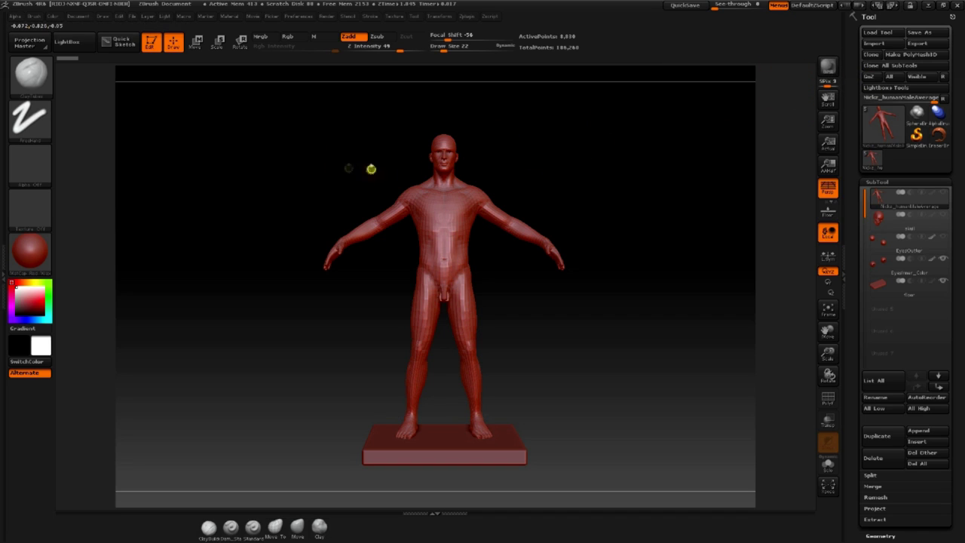
Step: Hide the floor subtool beneath the figure and check the body from several sides
mouse_move(878, 196)
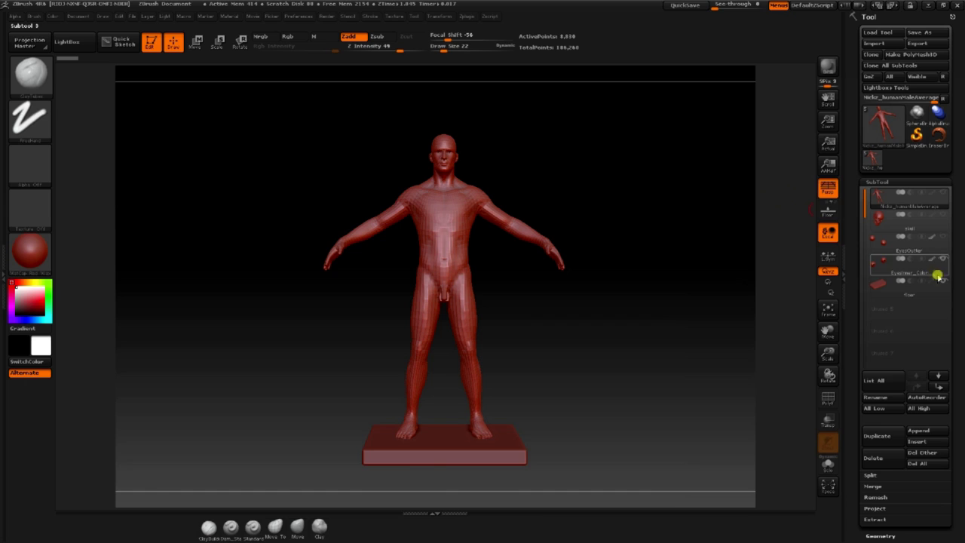
click(941, 280)
drag(518, 168, 825, 93)
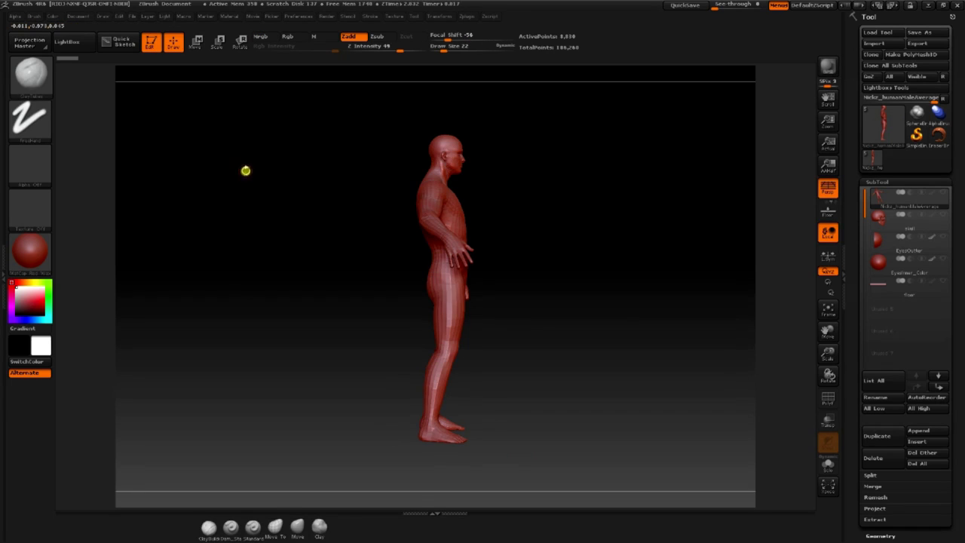
mouse_move(357, 170)
mouse_down()
mouse_move(251, 168)
mouse_move(336, 196)
mouse_move(330, 202)
mouse_move(394, 209)
mouse_up()
drag(263, 190, 329, 189)
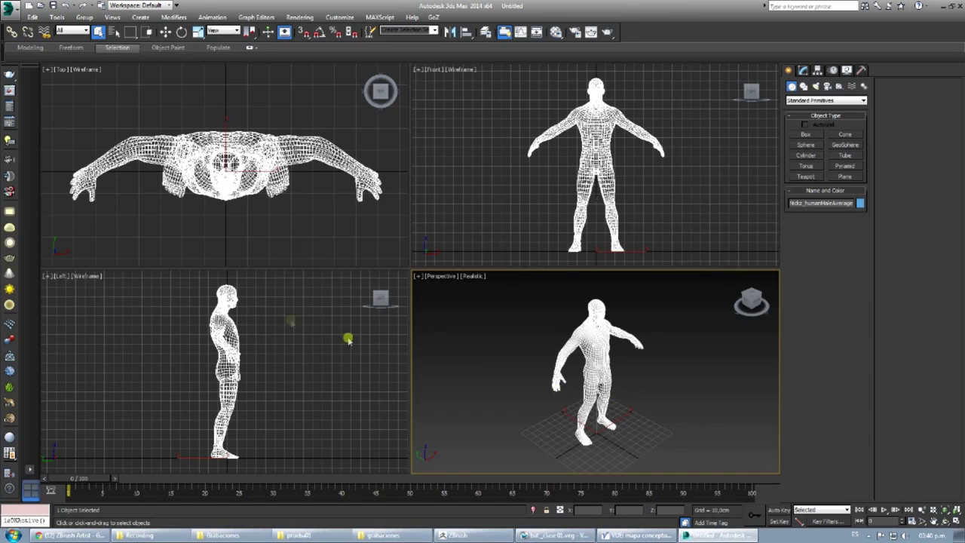
Step: In 3ds Max, deselect the imported figure and maximize the Perspective viewport
click(497, 330)
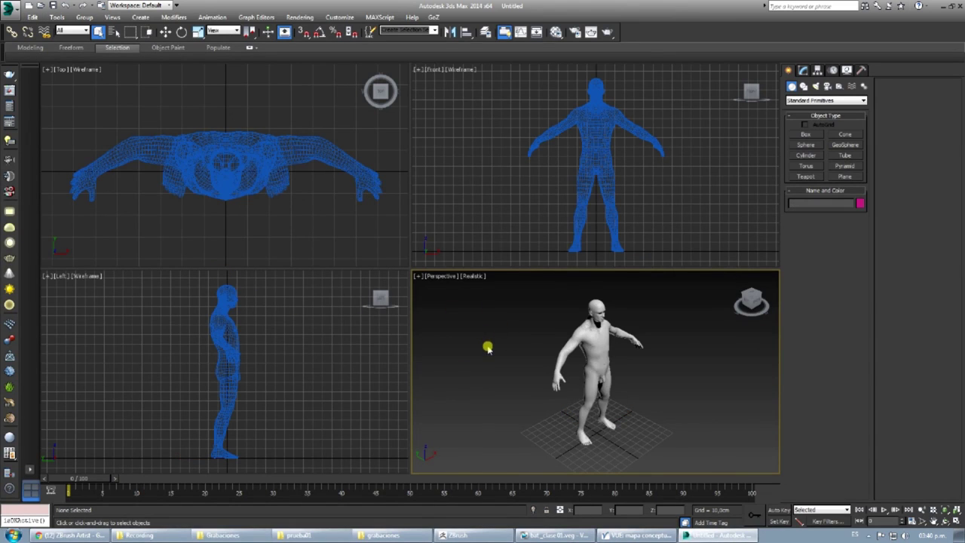
key(alt+w)
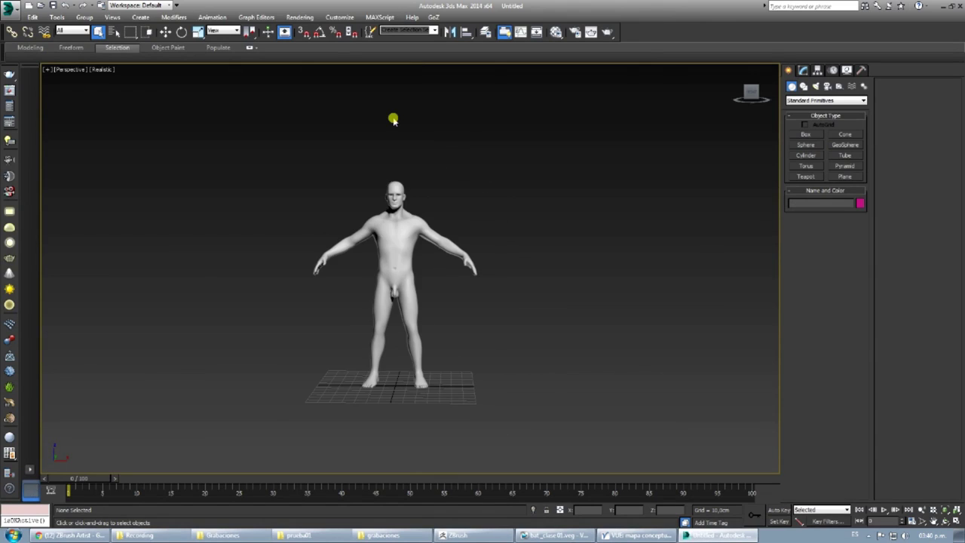
Step: Review the unit setup, keeping metric centimeters for display and 1 unit = 1 centimeter for the system scale
click(339, 17)
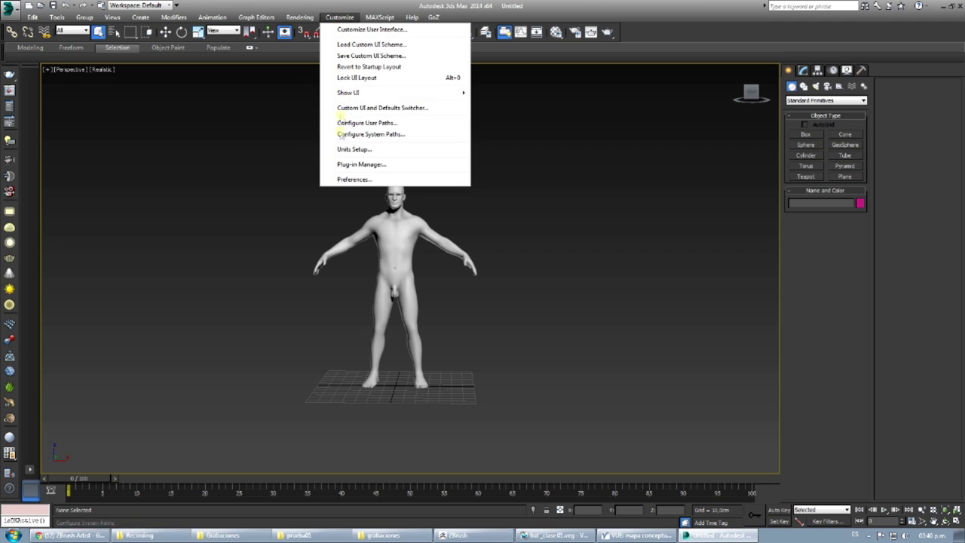
click(352, 149)
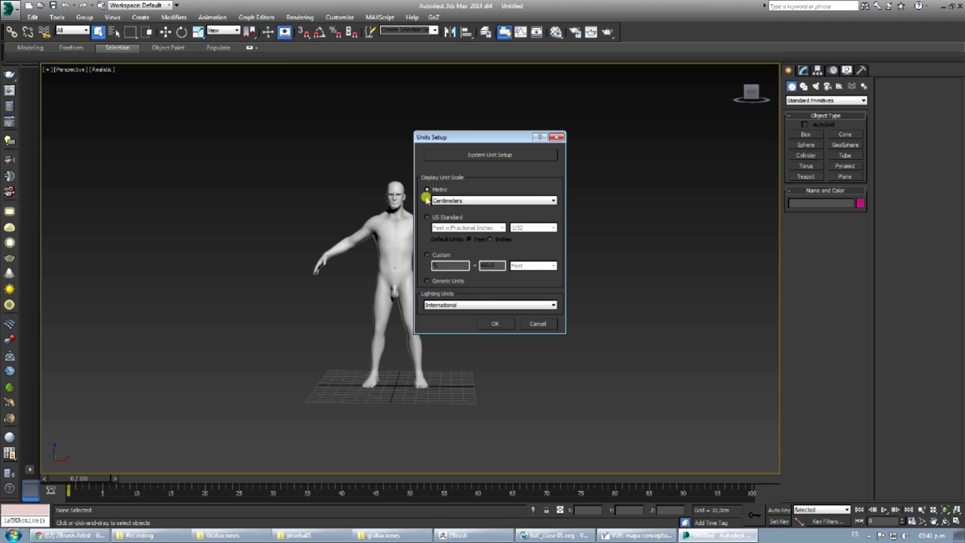
click(447, 201)
click(446, 201)
click(498, 156)
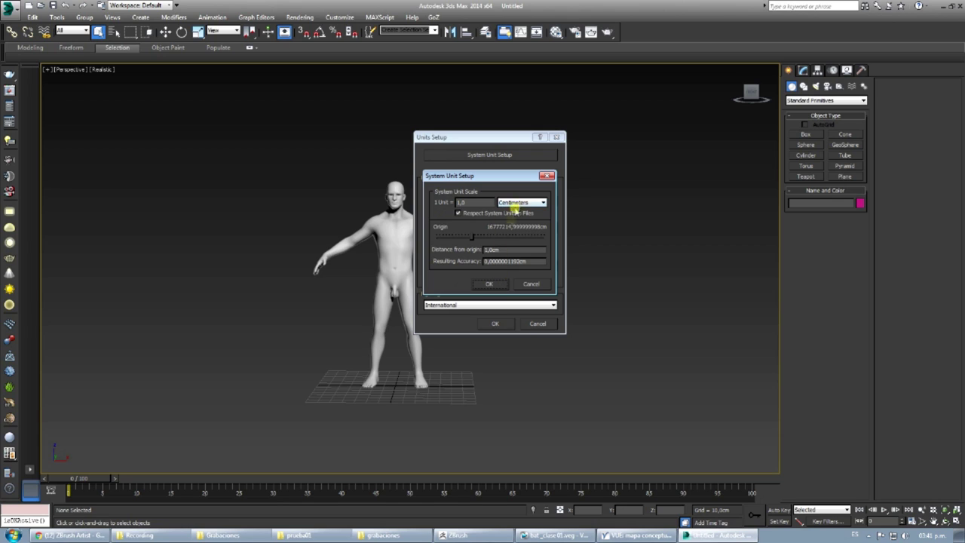
click(490, 284)
click(496, 323)
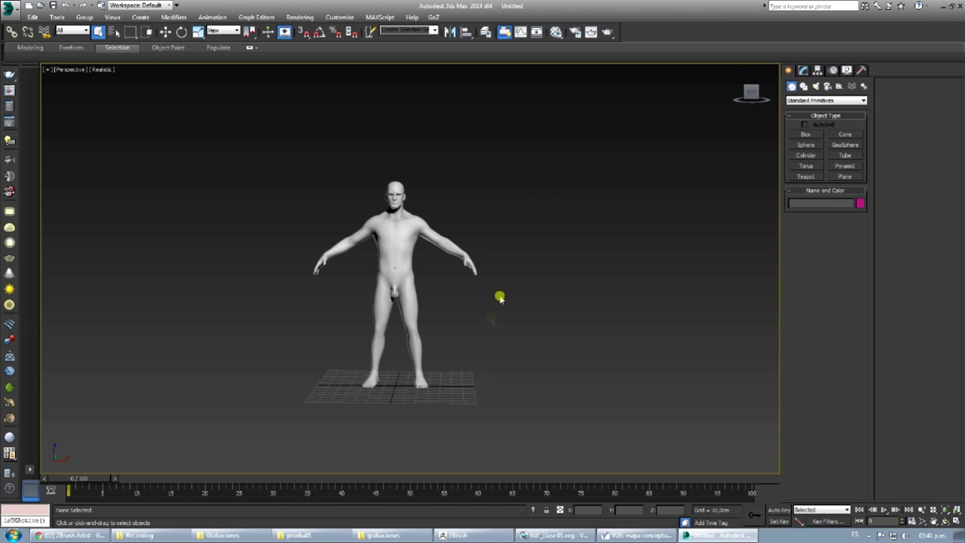
Step: Create a box beside the figure about 23.7 cm long, 14.5 cm wide and 176.7 cm tall
click(804, 134)
drag(449, 386, 472, 396)
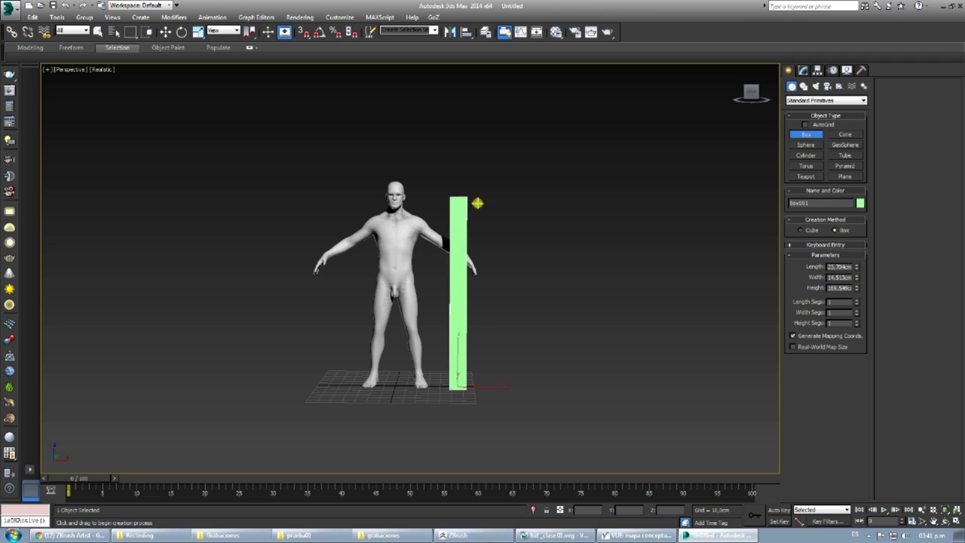
click(524, 187)
right_click(525, 186)
click(803, 70)
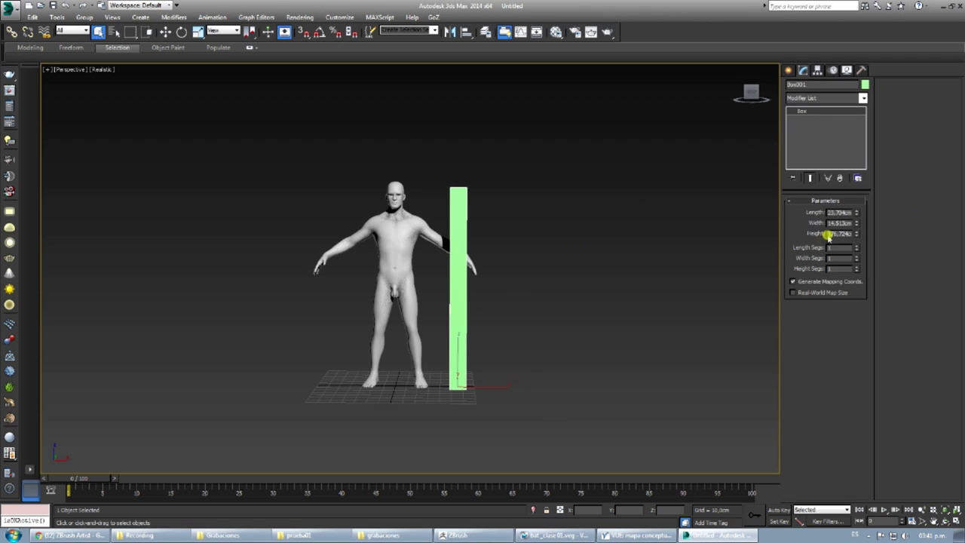
Step: Set the box's height to 180 cm
alt+middle_drag(524, 366, 609, 386)
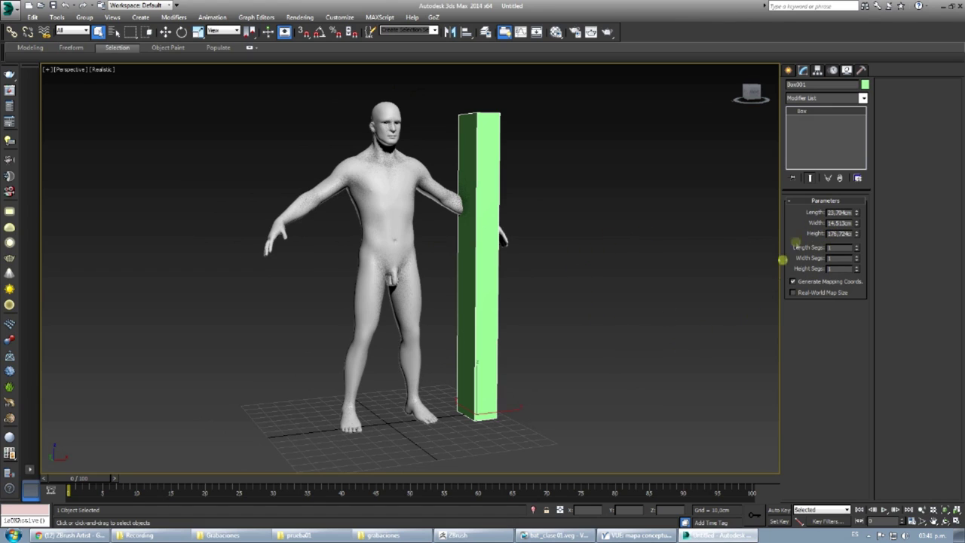
double_click(832, 232)
key(Return)
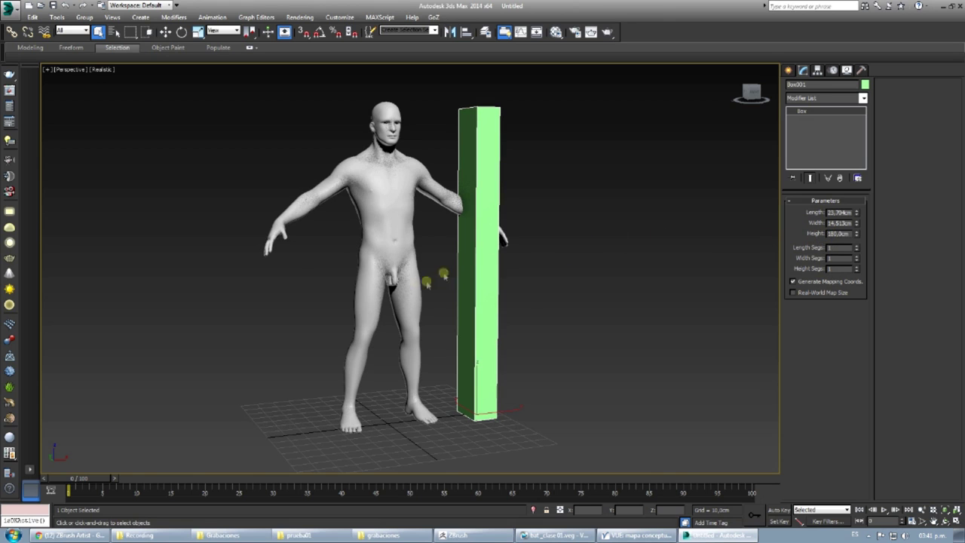
Step: Move the box in front of the figure and aside along X to compare heights, and delete it
alt+middle_drag(393, 309, 372, 315)
key(w)
drag(520, 414, 424, 412)
alt+middle_drag(424, 410, 440, 367)
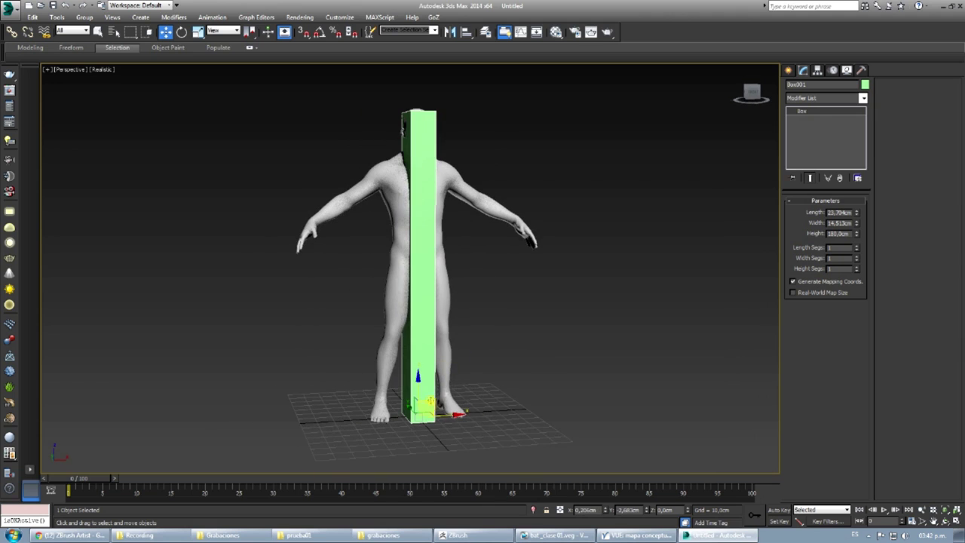
drag(448, 414, 615, 389)
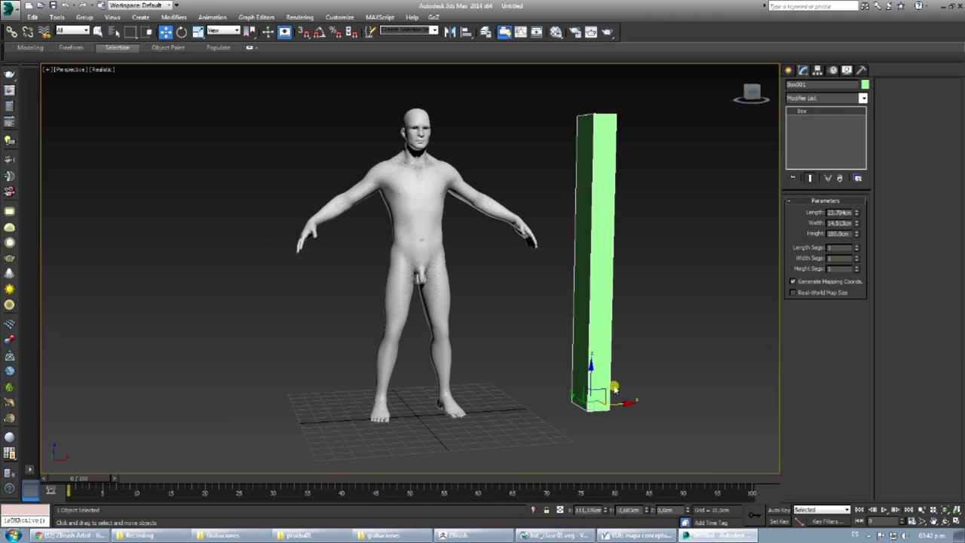
key(Delete)
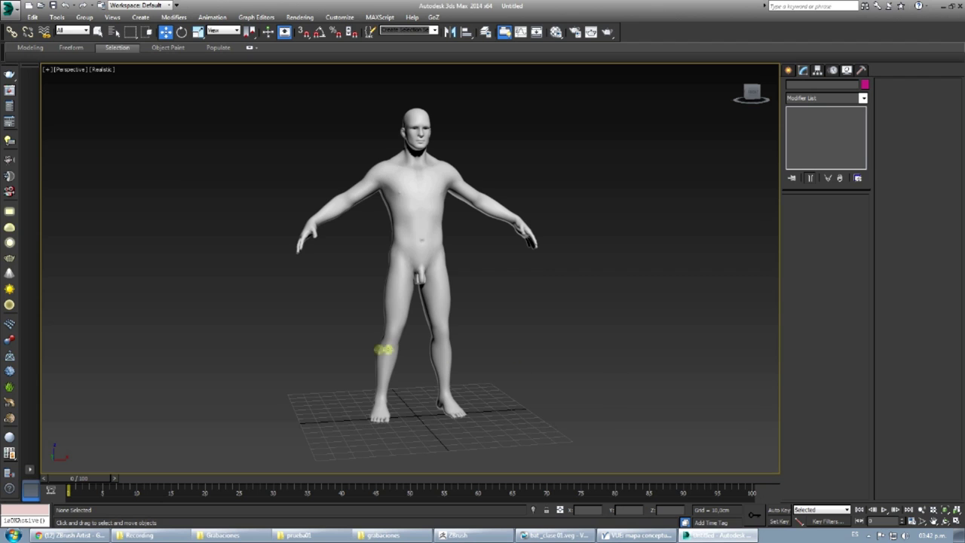
Step: Scale the male figure up uniformly to many times its size
alt+middle_drag(420, 359, 388, 363)
click(424, 319)
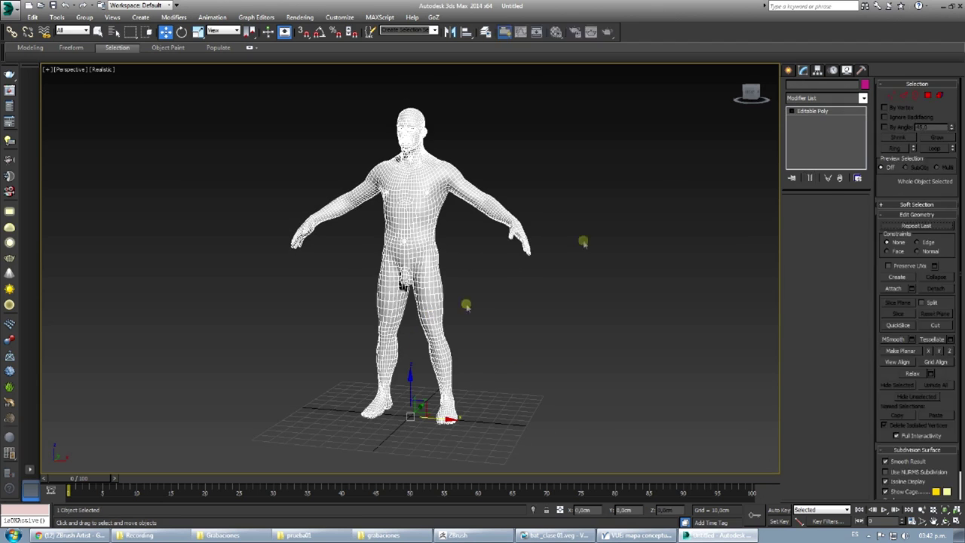
key(r)
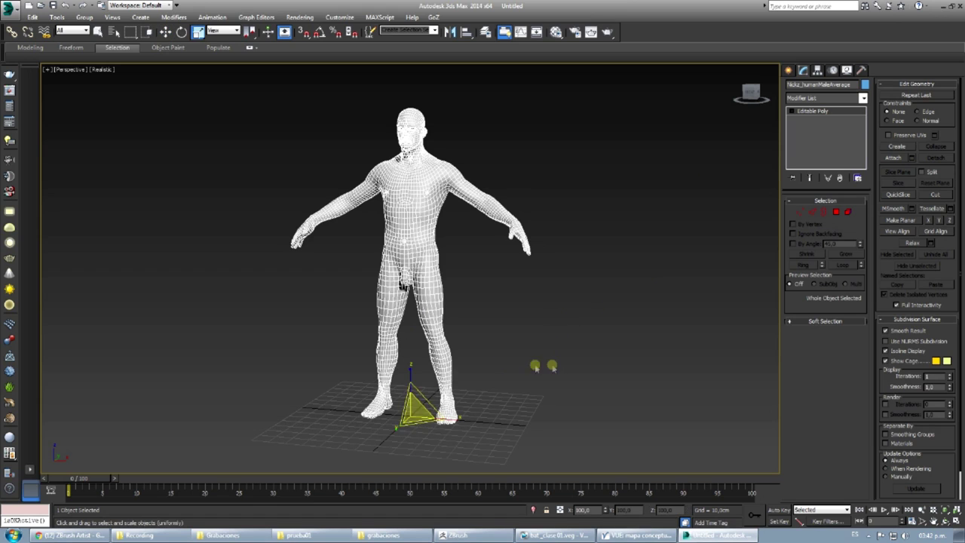
drag(426, 417, 383, 331)
scroll(392, 331, up, 10)
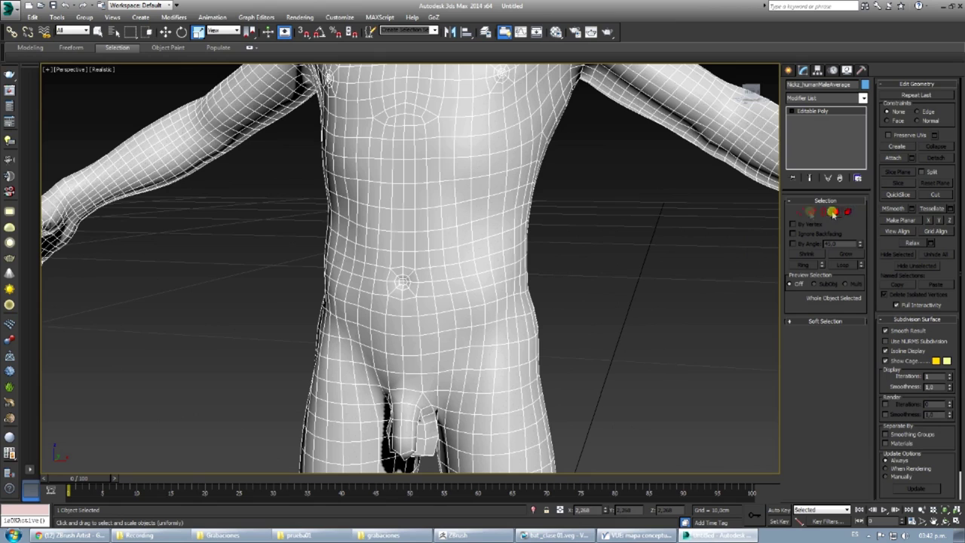
Step: Select a vertex on the enlarged figure's torso and examine how zooming and orbiting behave close to the mesh
click(798, 213)
click(431, 211)
scroll(426, 214, up, 4)
scroll(438, 205, down, 3)
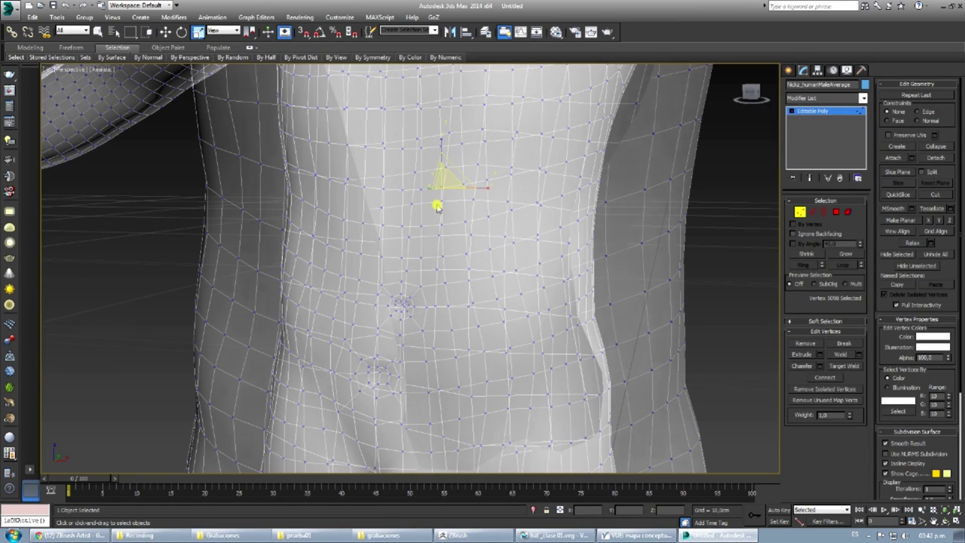
alt+middle_drag(483, 297, 460, 247)
scroll(460, 247, up, 2)
scroll(460, 246, down, 2)
scroll(457, 254, down, 2)
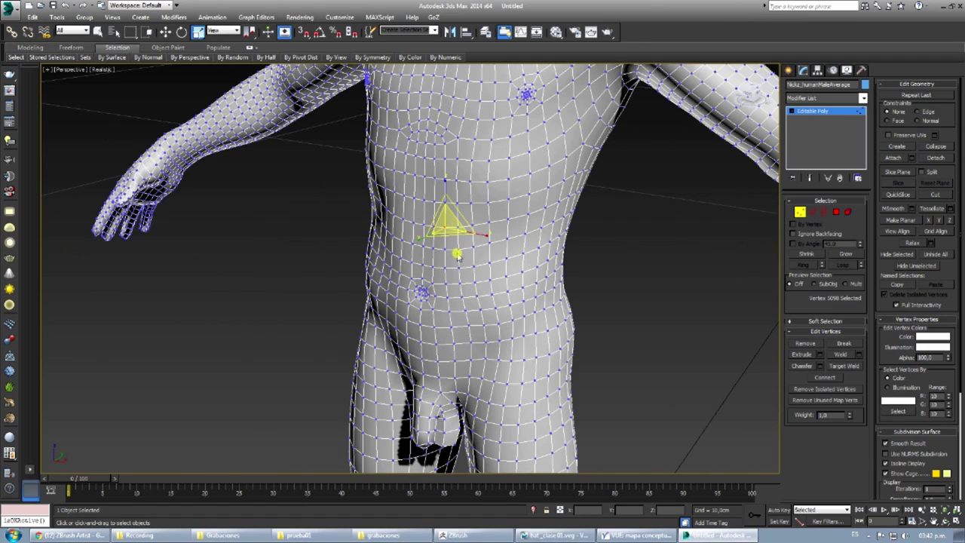
scroll(457, 255, up, 2)
scroll(457, 254, down, 2)
scroll(457, 255, up, 4)
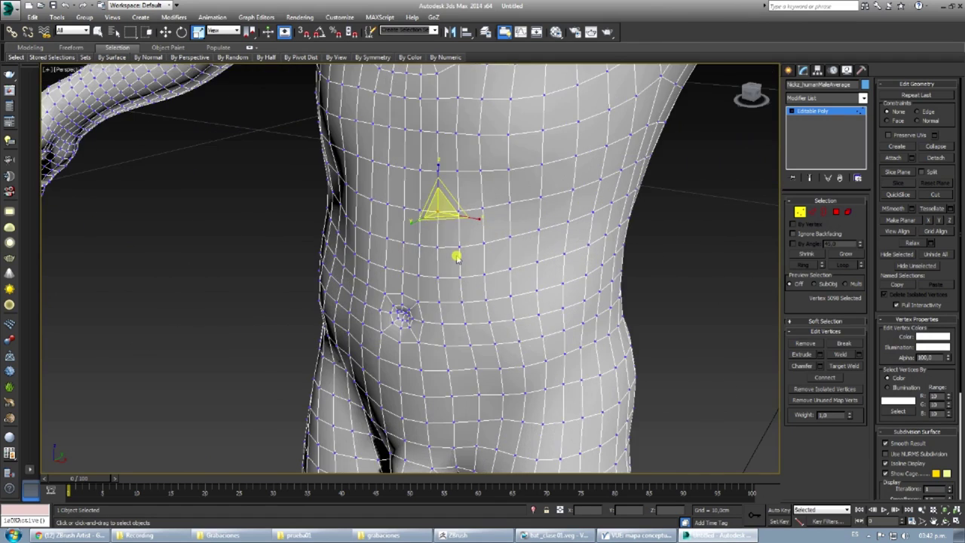
scroll(456, 256, down, 3)
alt+middle_drag(457, 256, 407, 256)
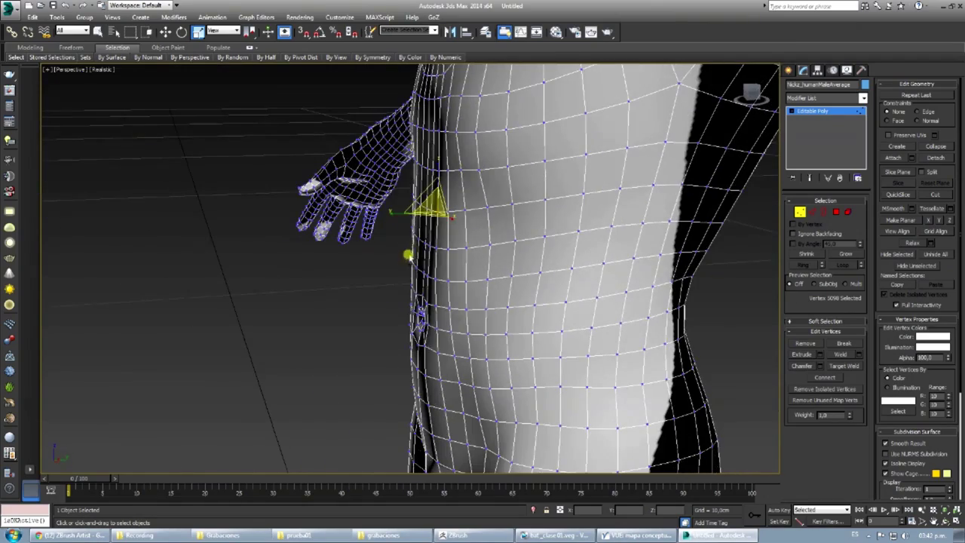
scroll(426, 236, up, 2)
scroll(427, 236, down, 2)
scroll(426, 236, up, 2)
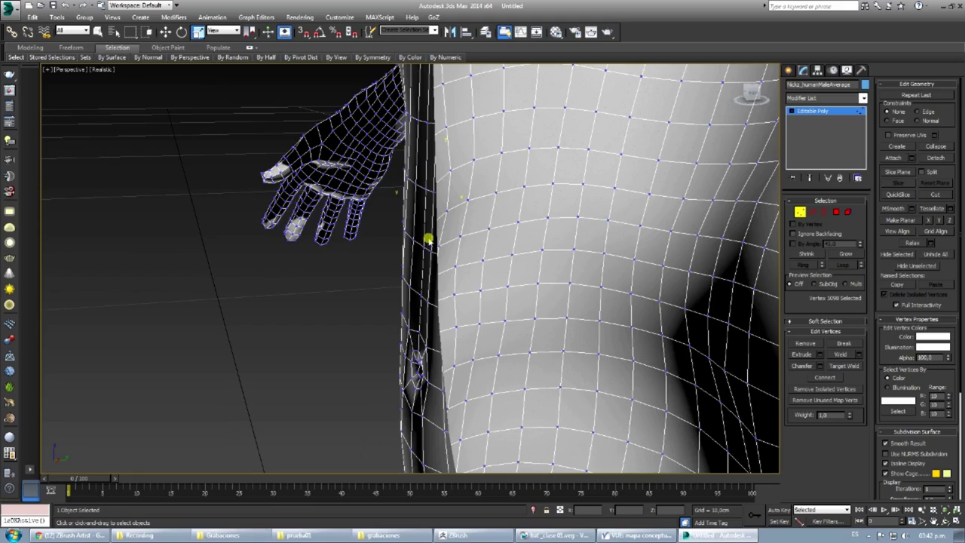
alt+middle_drag(430, 258, 461, 260)
alt+middle_drag(508, 261, 480, 259)
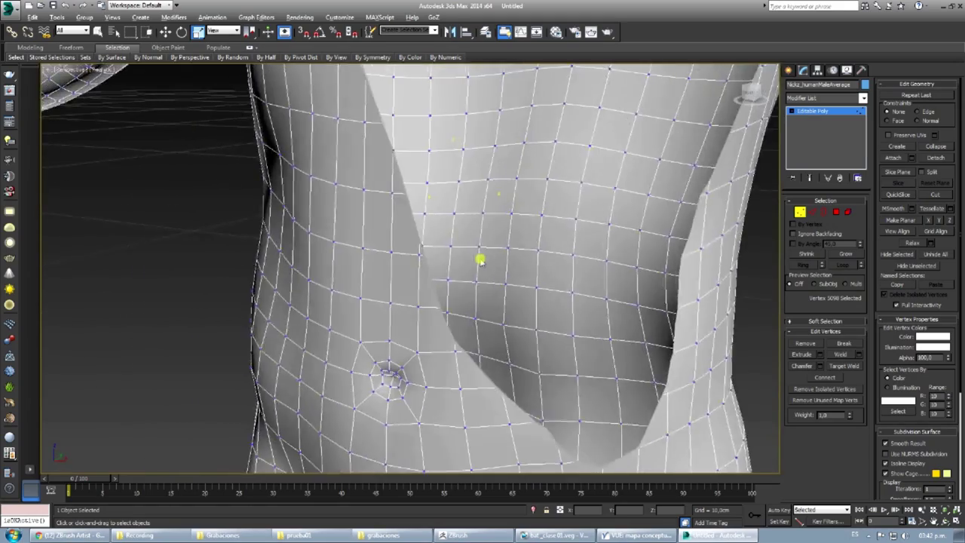
scroll(473, 259, down, 6)
click(800, 212)
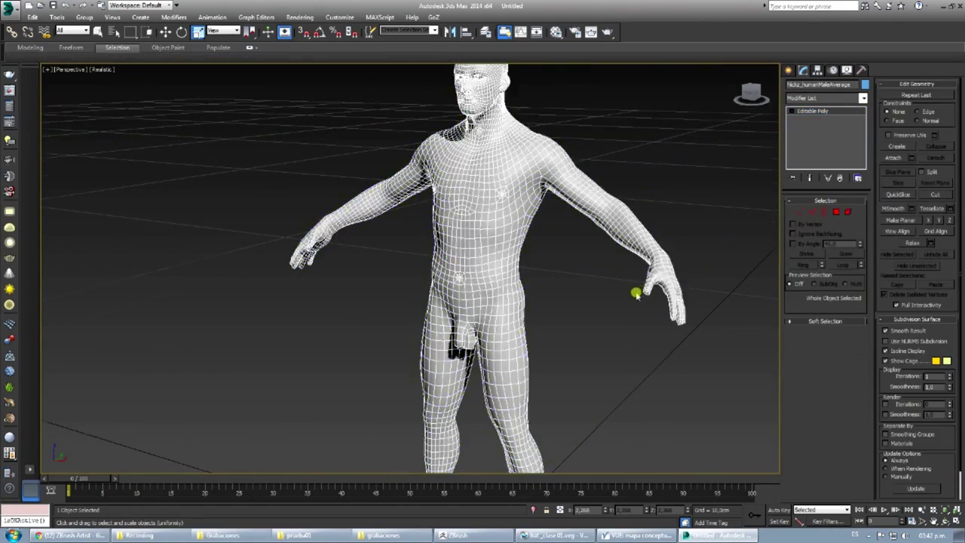
Step: Undo the uniform scaling of the figure
scroll(637, 291, down, 5)
scroll(628, 296, down, 3)
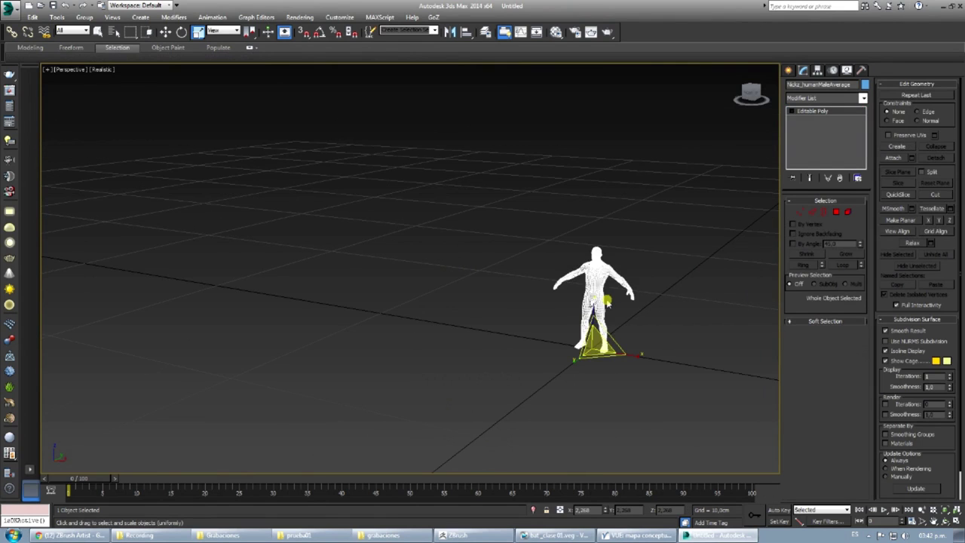
key(ctrl+z)
scroll(574, 317, down, 8)
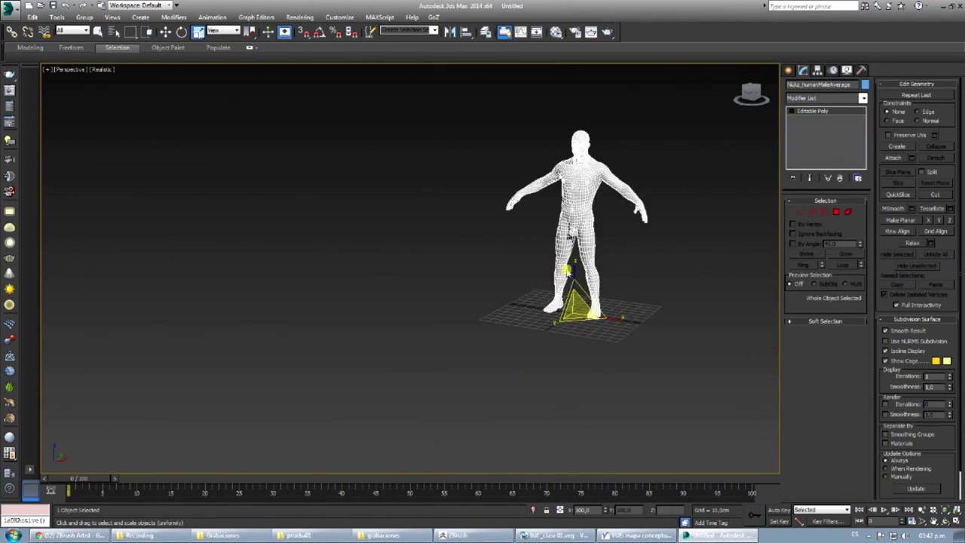
Step: Examine how zooming and orbiting behave around the torso vertex at the figure's restored scale, and leave vertex editing
scroll(542, 353, up, 5)
click(799, 213)
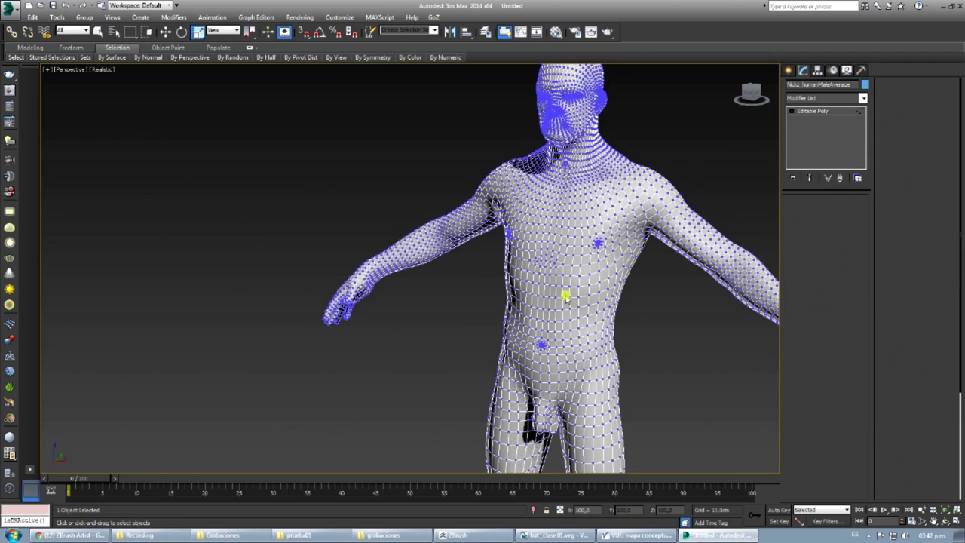
scroll(569, 304, up, 10)
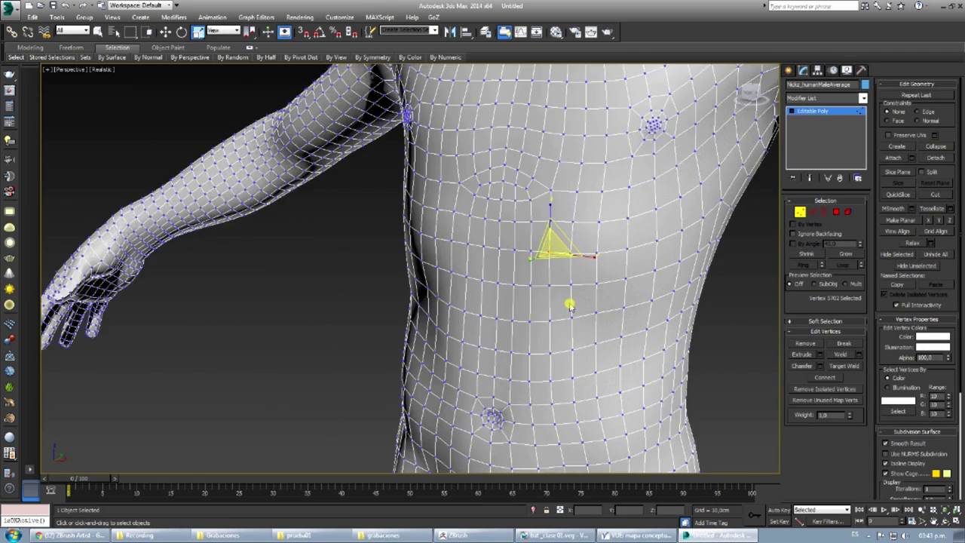
scroll(490, 283, down, 2)
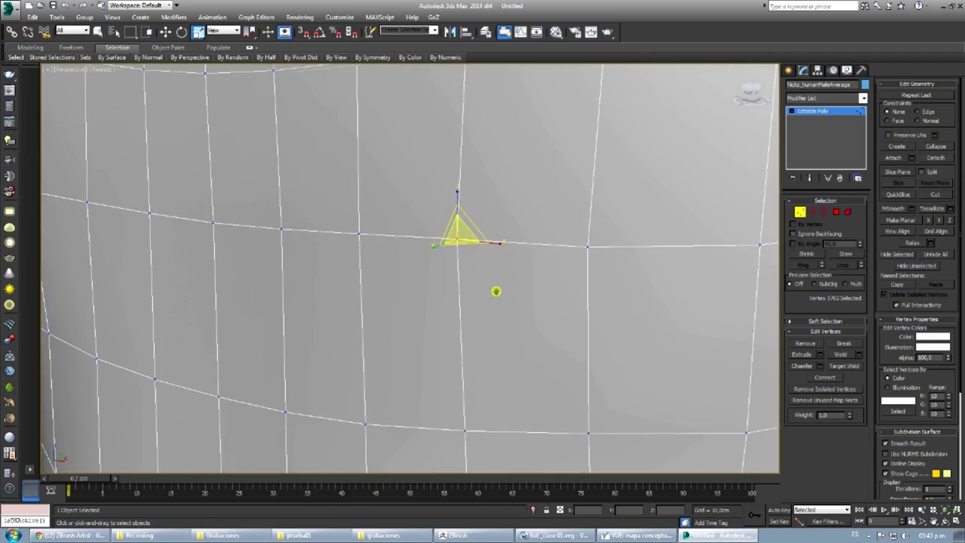
alt+middle_drag(495, 291, 499, 327)
scroll(456, 278, up, 2)
scroll(496, 329, down, 10)
scroll(495, 329, up, 2)
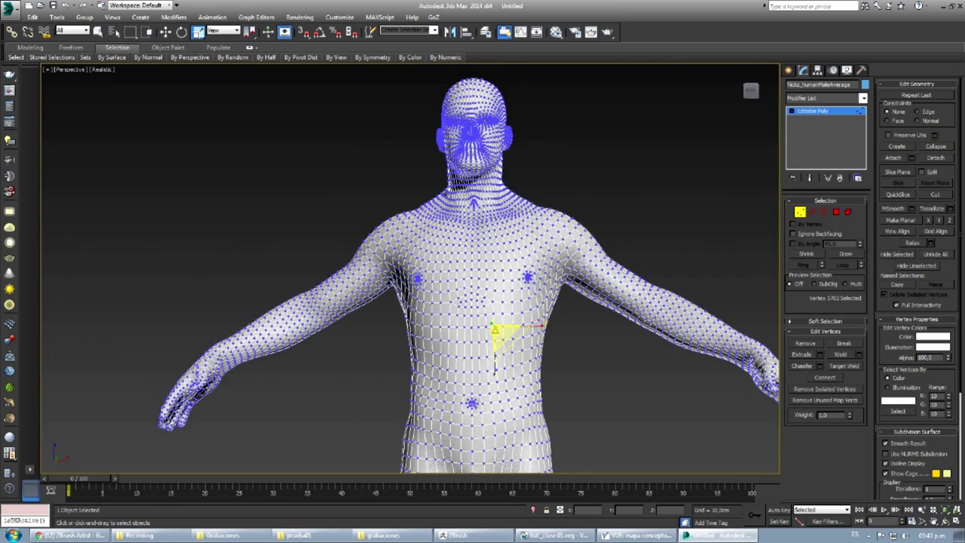
click(801, 214)
scroll(487, 339, down, 4)
middle_drag(573, 389, 553, 315)
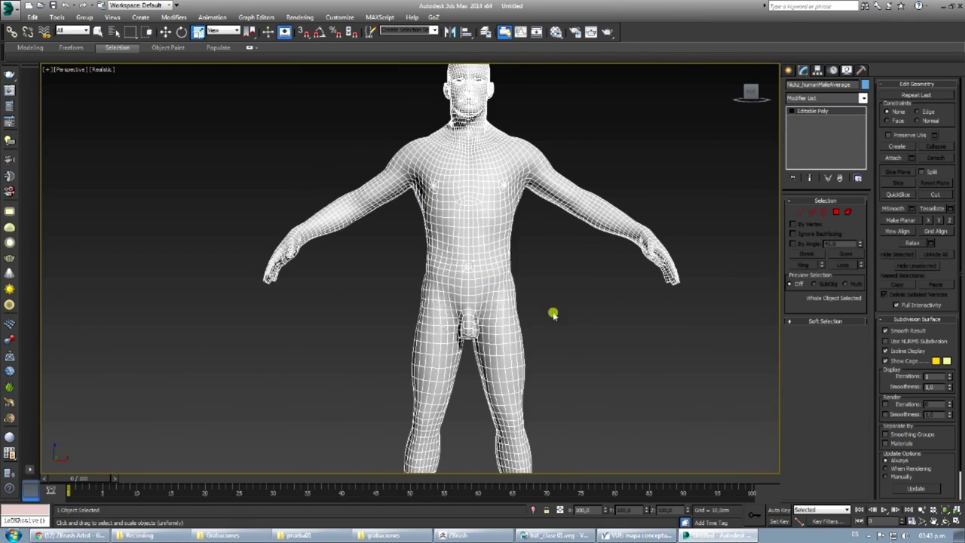
Step: Switch to ZBrush and examine the base male figure from a three-quarter angle and from the front
key(alt+Tab)
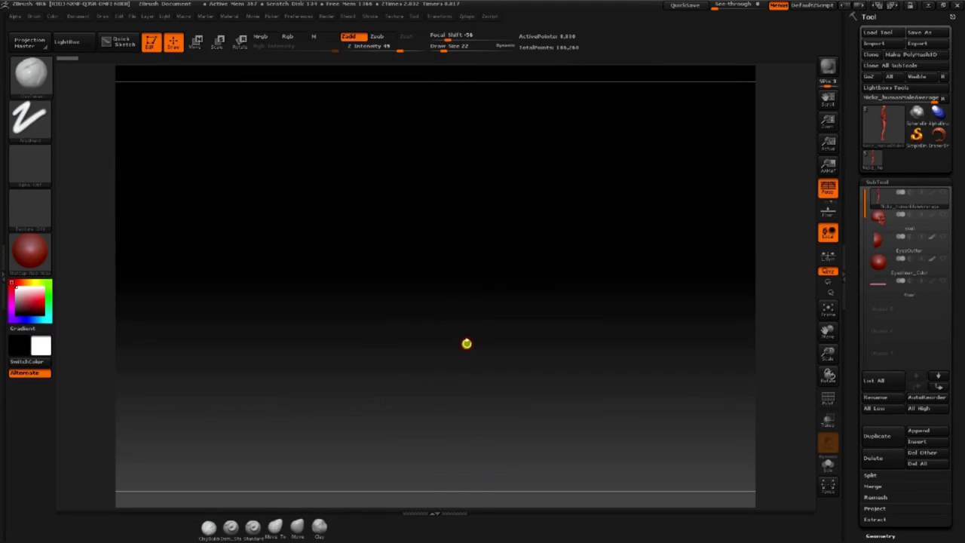
drag(273, 197, 238, 234)
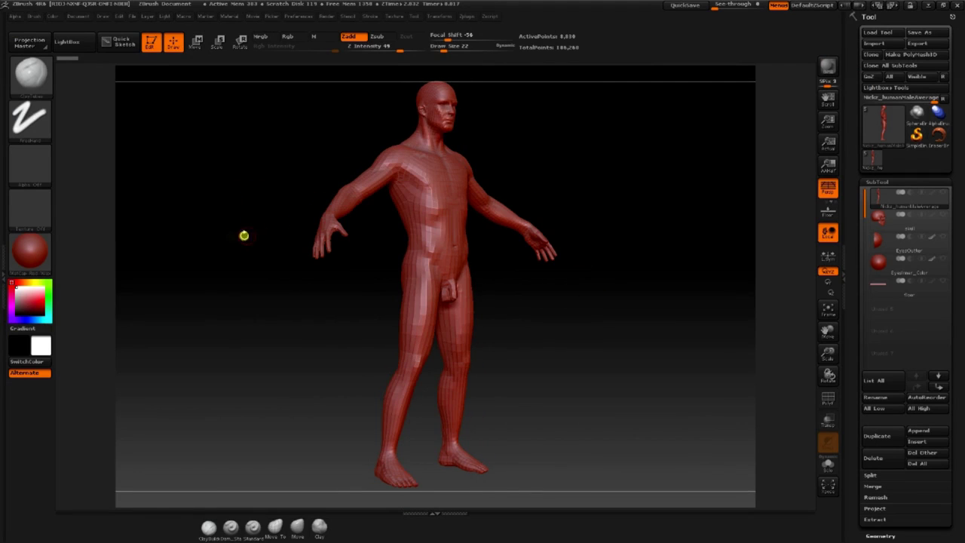
drag(248, 297, 284, 307)
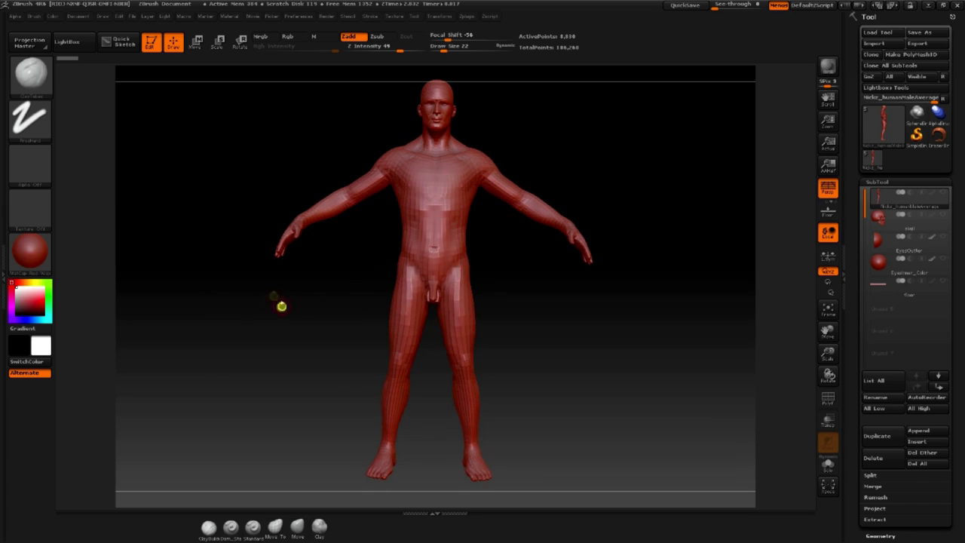
drag(215, 243, 379, 121)
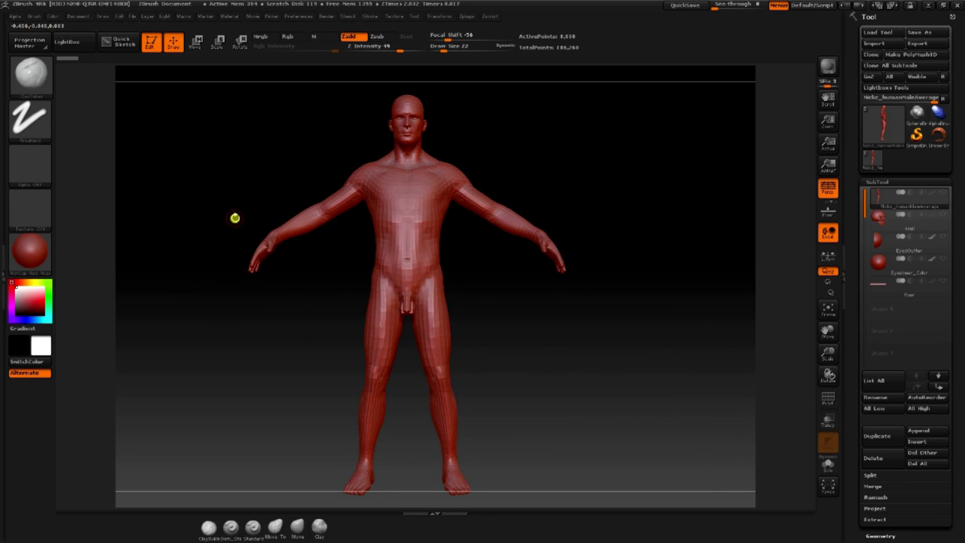